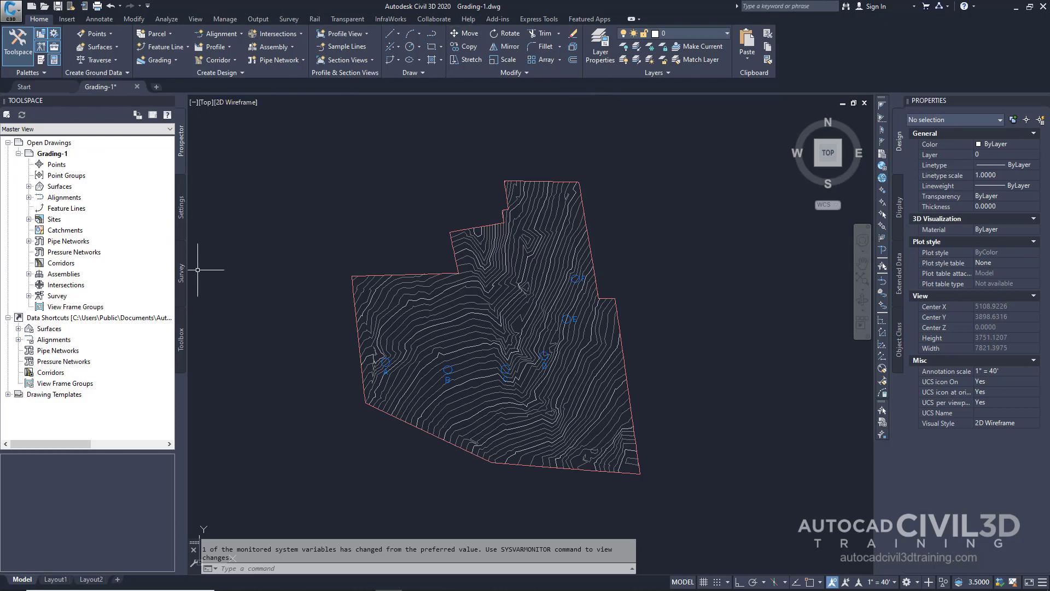
# In the Settings tree, expand Grading and Grading Criteria Sets to show Basic Set and Standard Set.
pyautogui.click(182, 218)
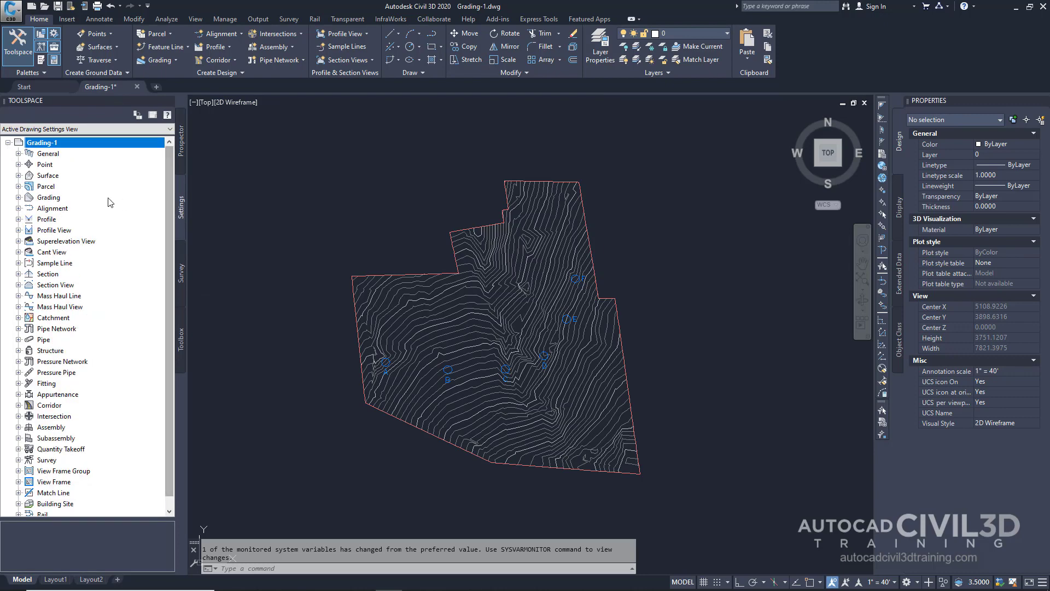
pyautogui.click(18, 198)
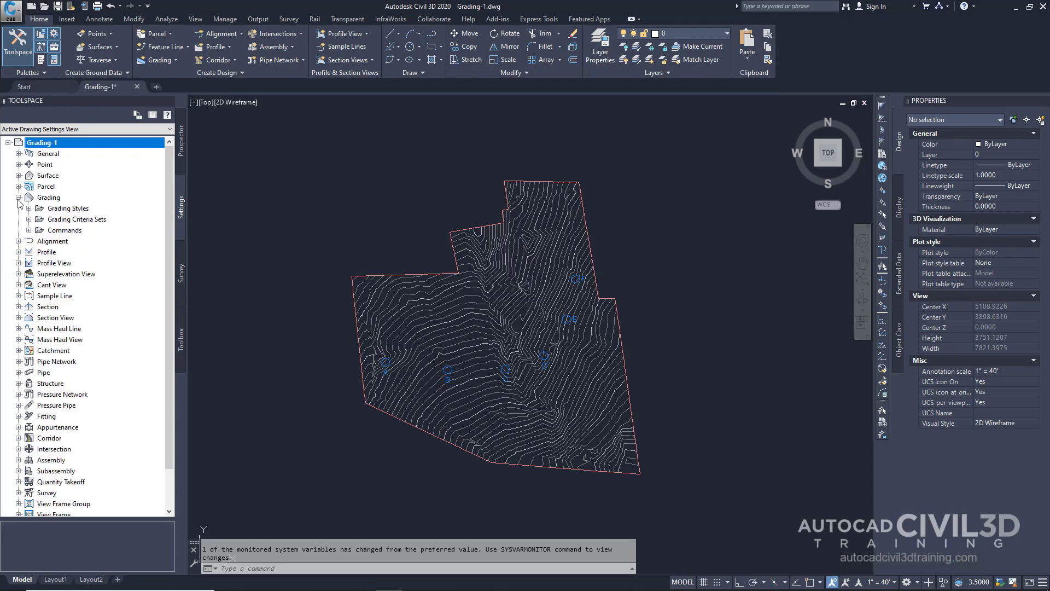
pyautogui.click(29, 219)
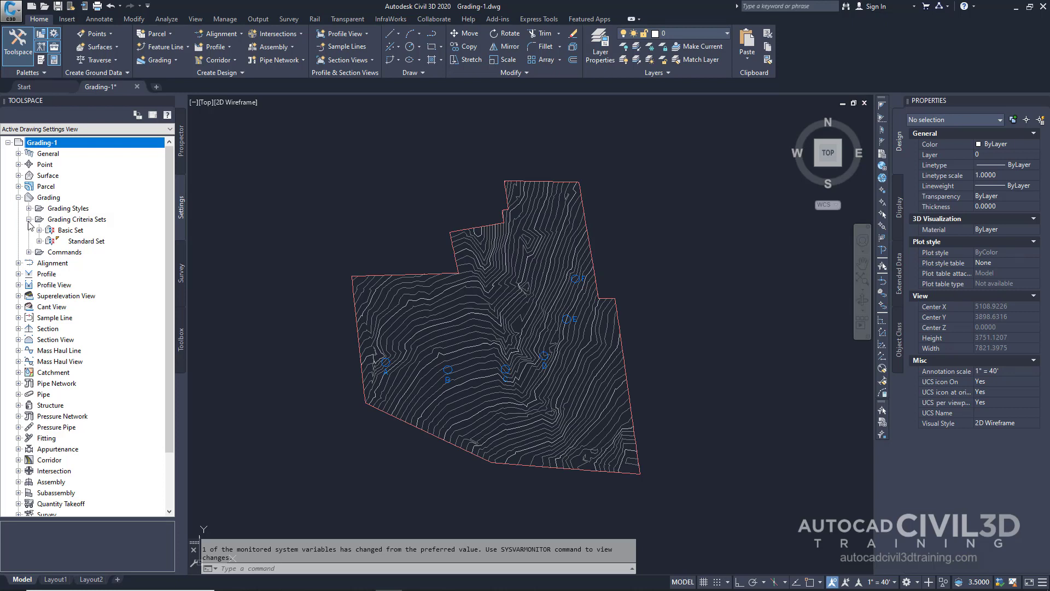
# Create a new grading criteria set named 'Ditch Criteria Set'.
pyautogui.rightClick(68, 222)
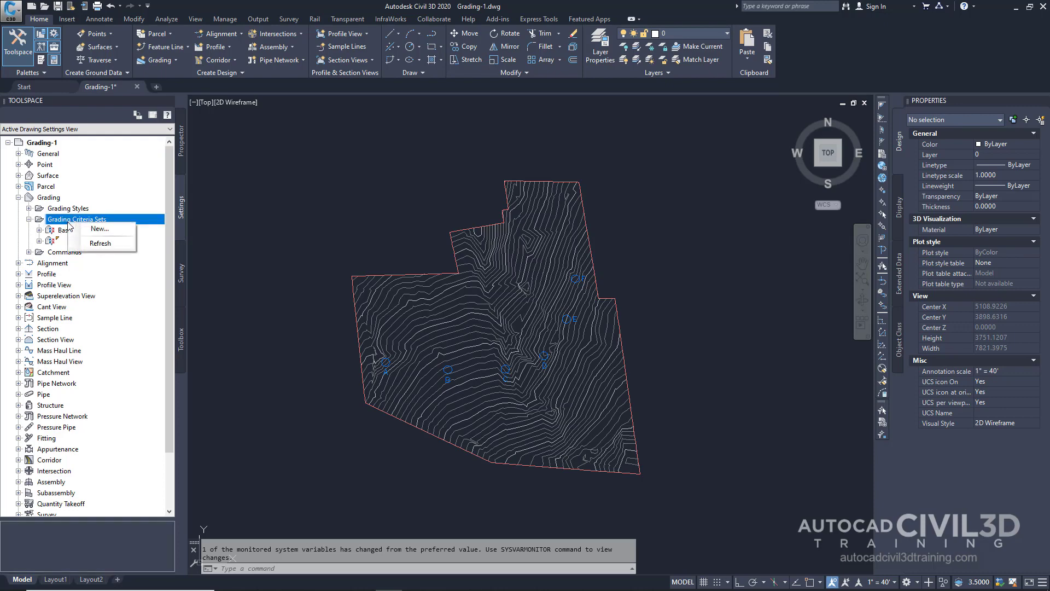
pyautogui.click(96, 230)
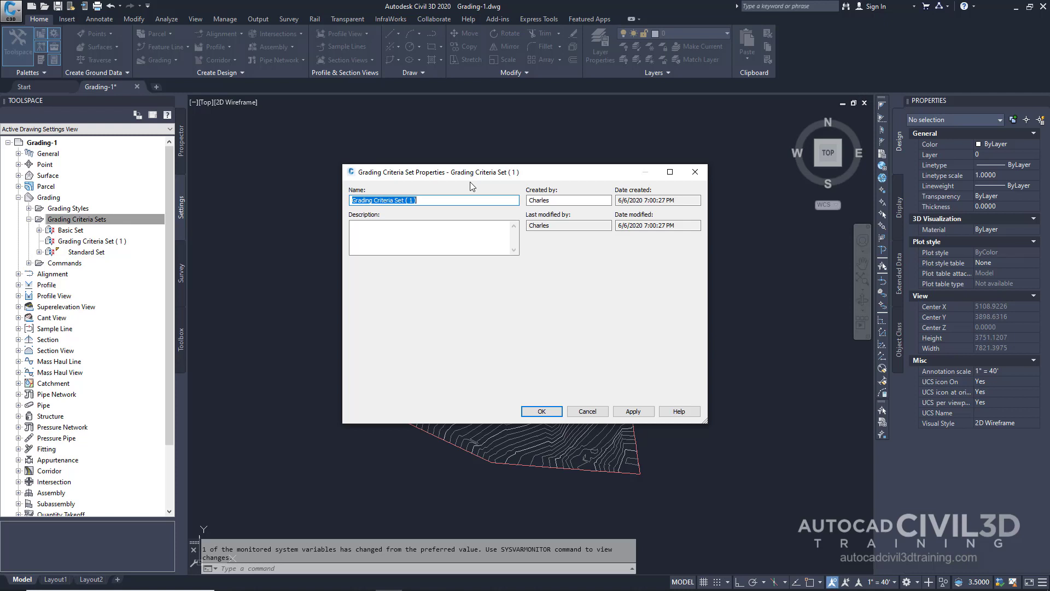
pyautogui.moveTo(430, 201); pyautogui.dragTo(338, 193)
pyautogui.write('Ditch Criteria Set')
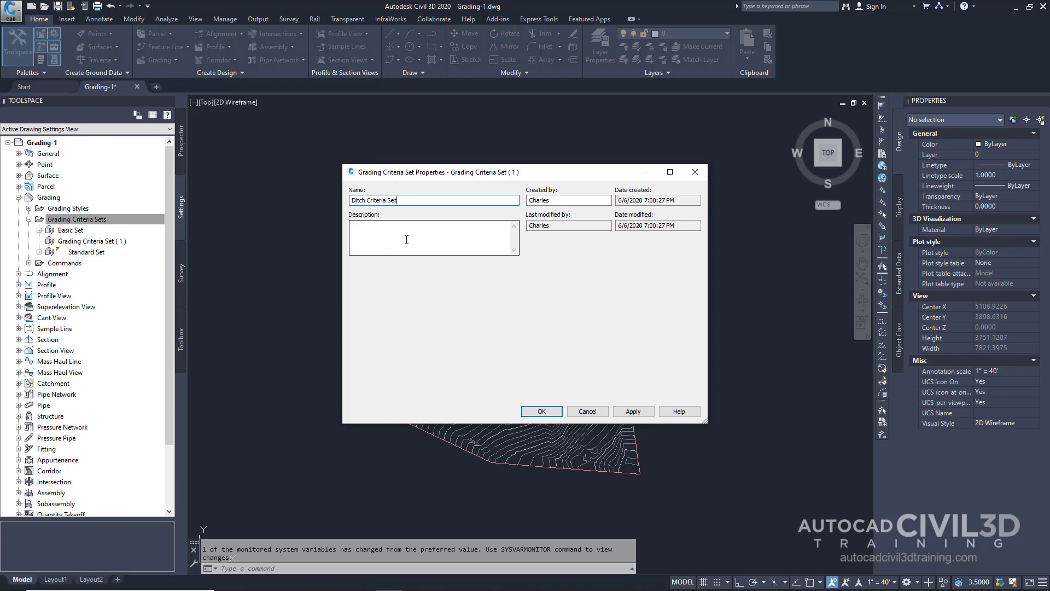
pyautogui.click(541, 411)
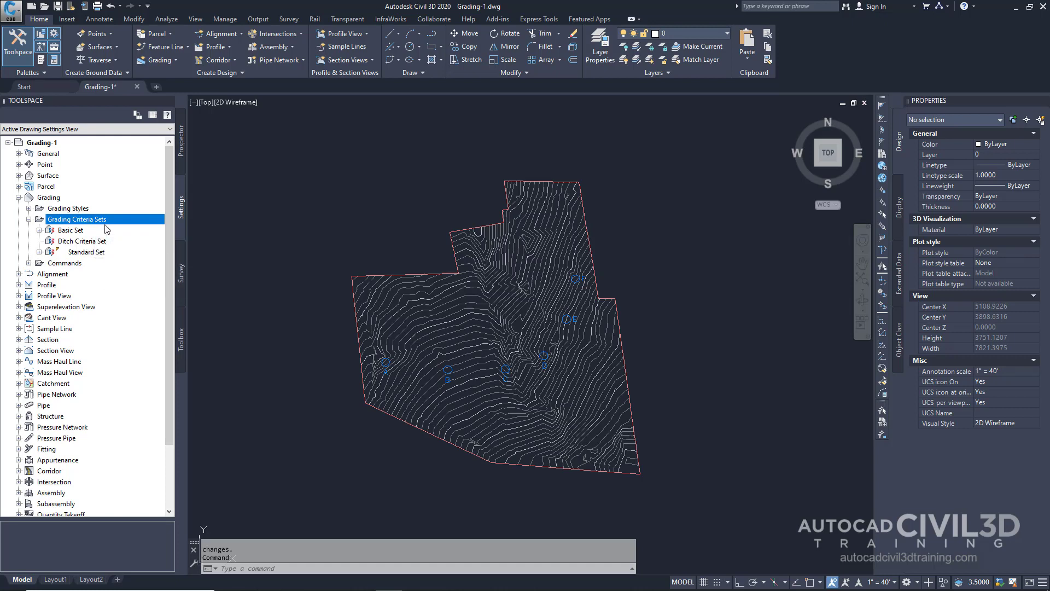
# Add a new criteria under Ditch Criteria Set and name it 'Distance @ -6%'.
pyautogui.click(212, 235)
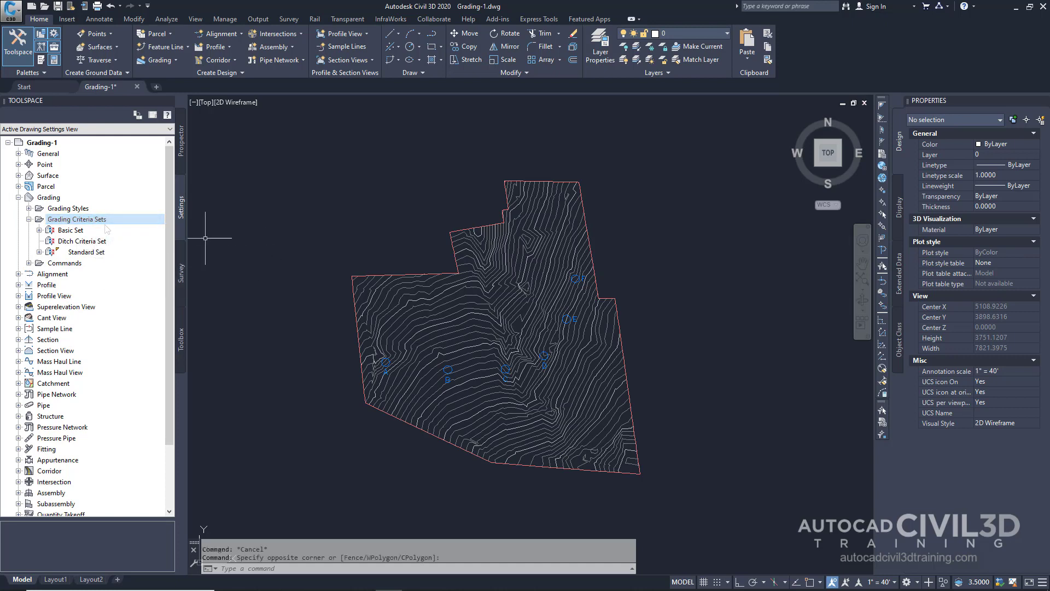
pyautogui.rightClick(83, 246)
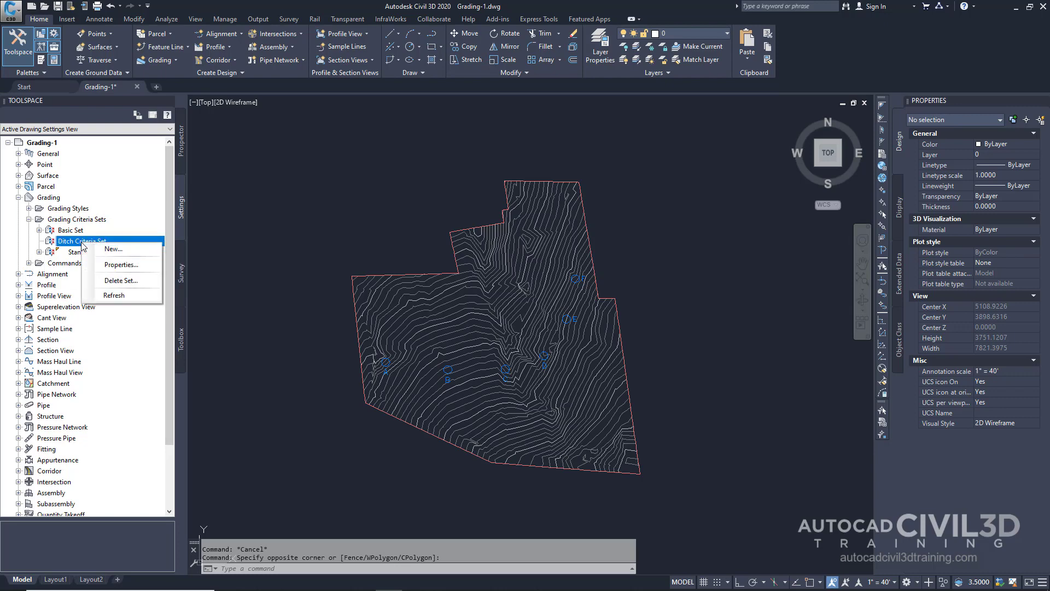
pyautogui.click(115, 249)
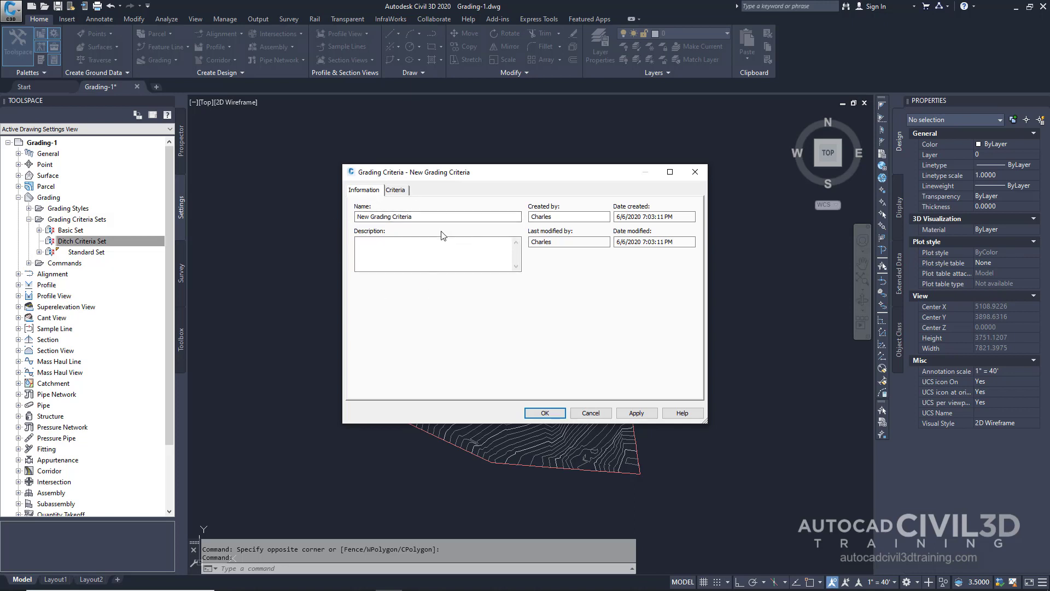
pyautogui.moveTo(432, 217); pyautogui.dragTo(352, 217)
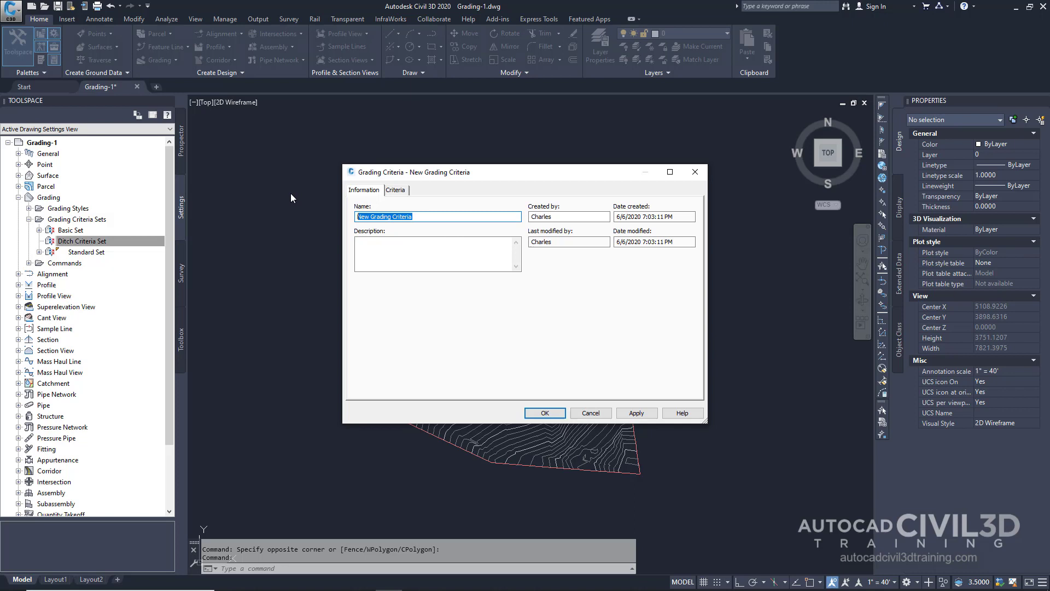
pyautogui.write('Distance @ -6%')
# Set Distance to 10 ft and the slope format to Grade at -6%, then save the criteria.
pyautogui.click(396, 190)
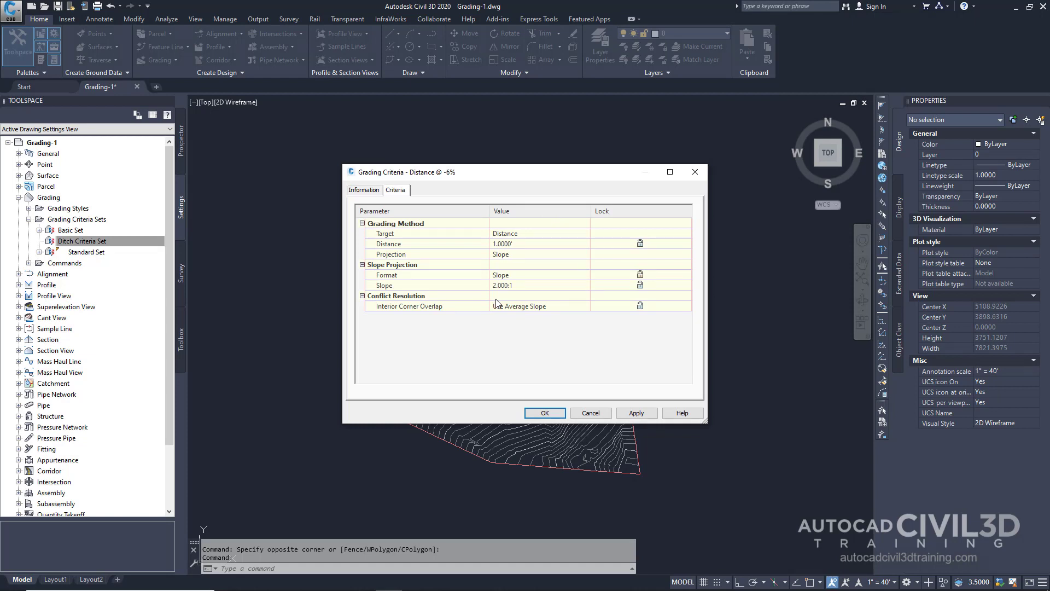
pyautogui.click(508, 246)
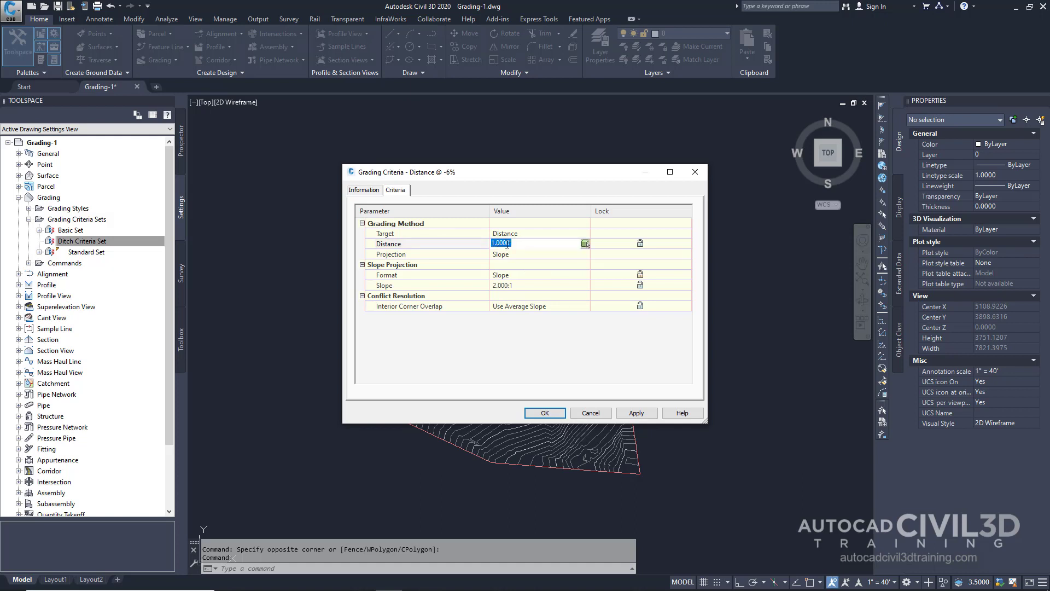
pyautogui.write('10')
pyautogui.press('Return')
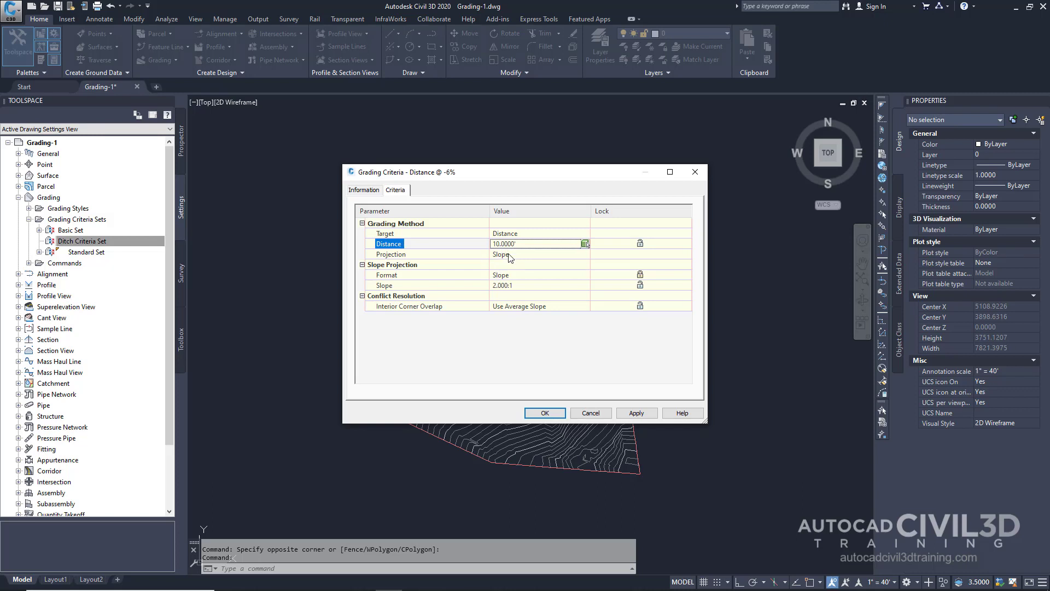
pyautogui.click(504, 277)
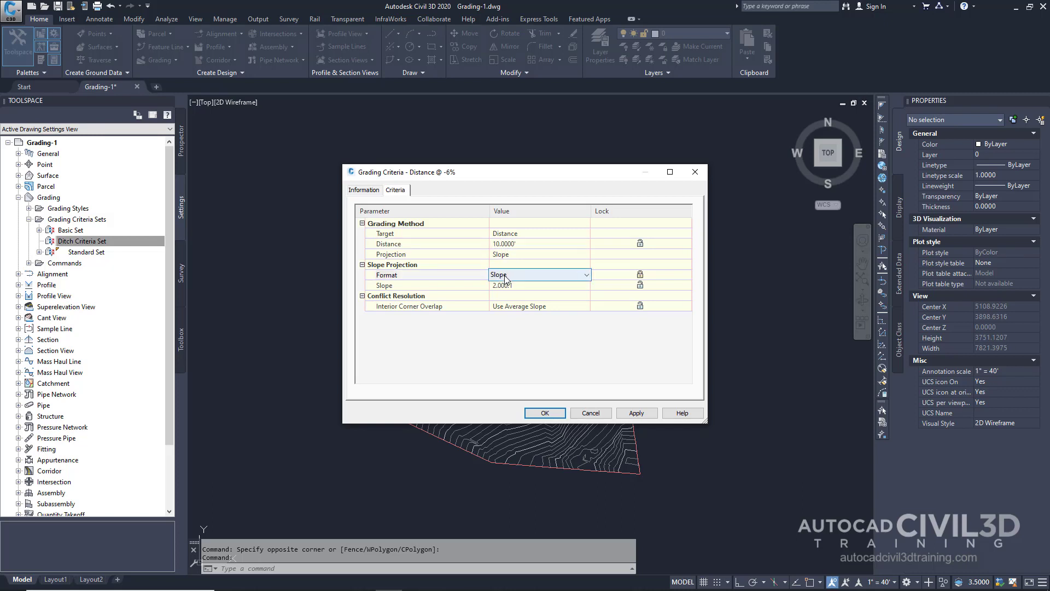
pyautogui.click(506, 277)
pyautogui.click(504, 294)
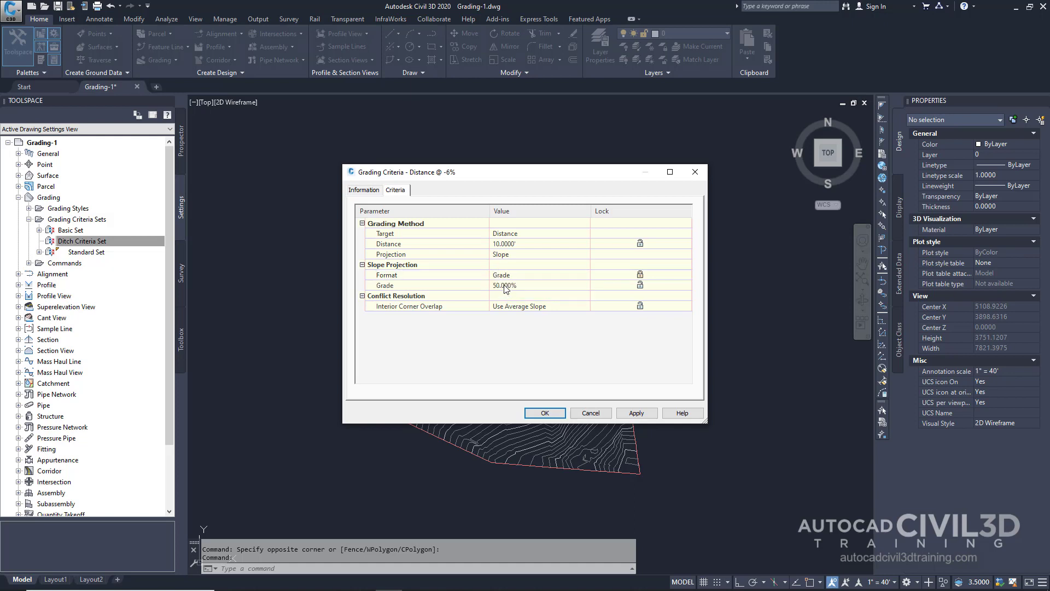
pyautogui.click(504, 285)
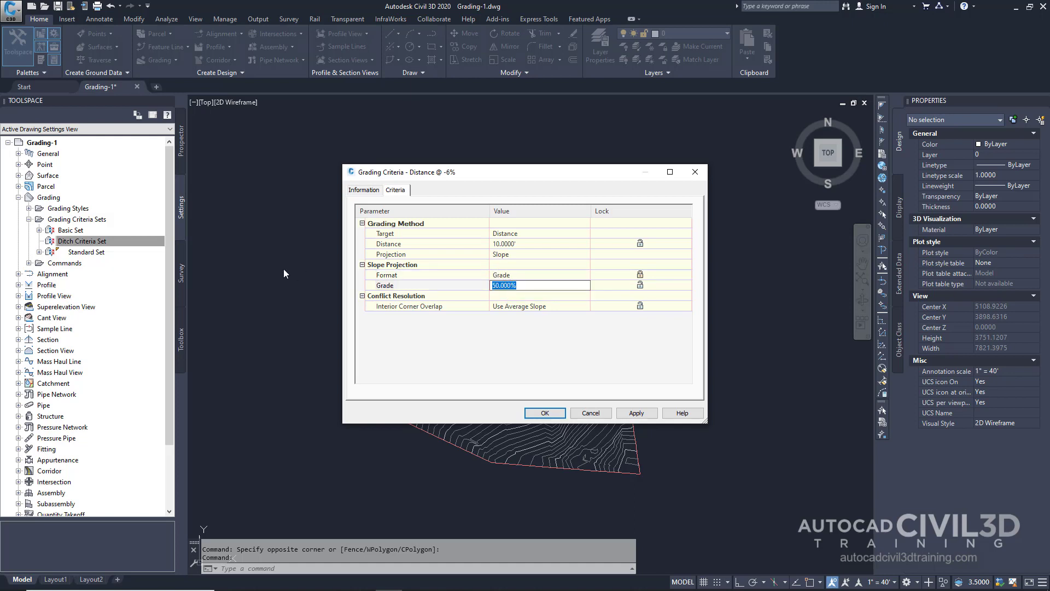
pyautogui.write('-6')
pyautogui.press('Return')
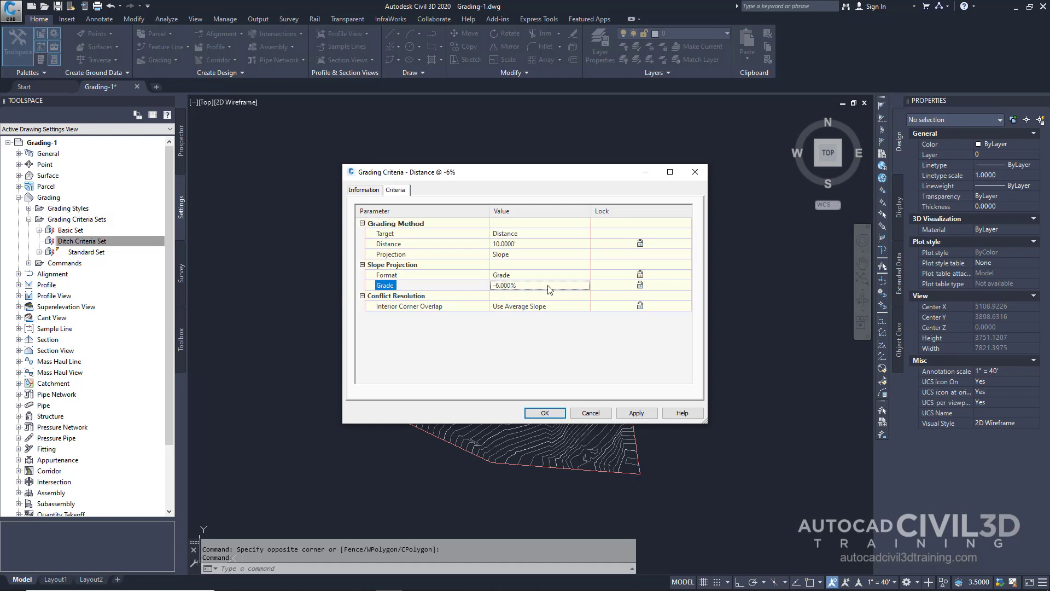
pyautogui.click(641, 286)
pyautogui.click(544, 413)
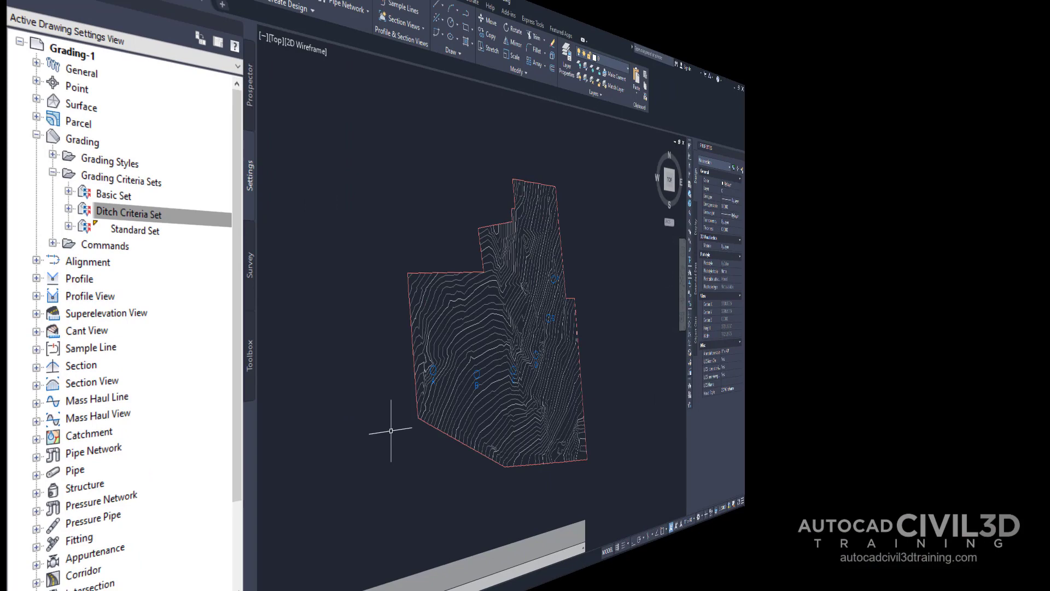
# Expand Ditch Criteria Set and add a second criteria named 'Surface @ 4-1 Slope'.
pyautogui.click(63, 241)
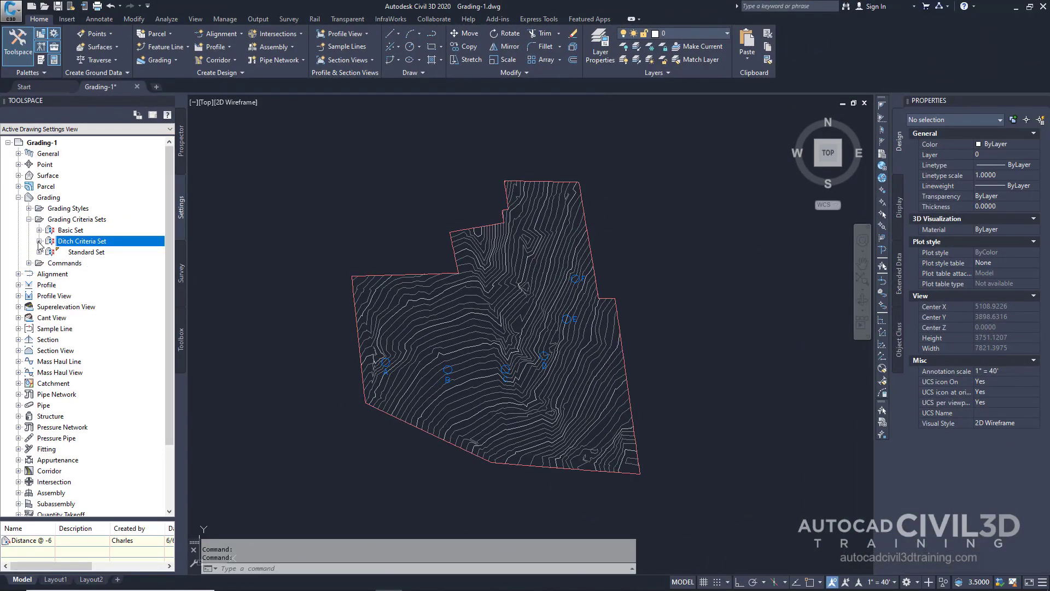
pyautogui.click(39, 241)
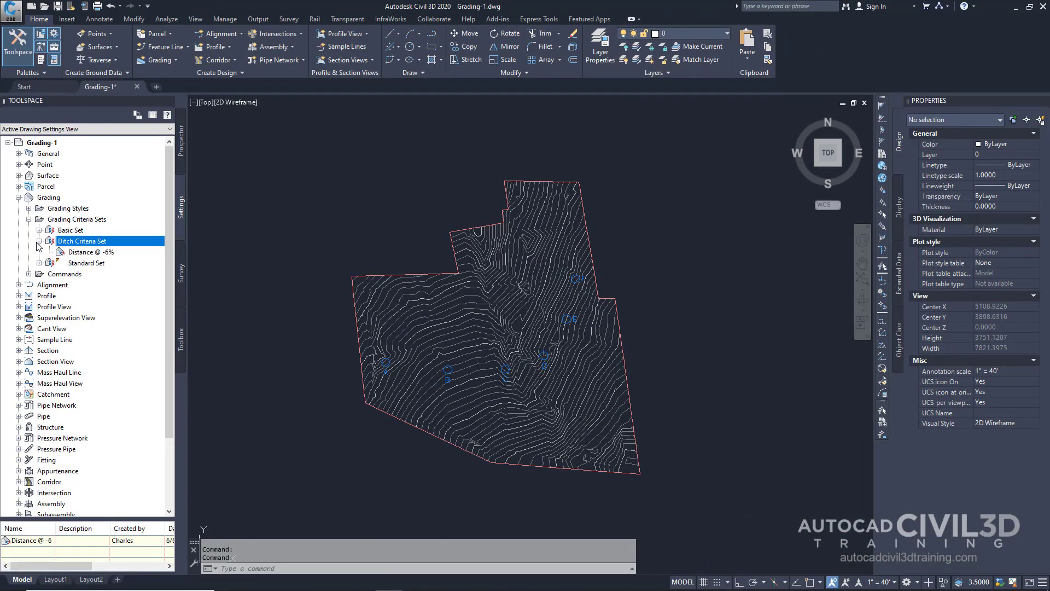
pyautogui.rightClick(101, 243)
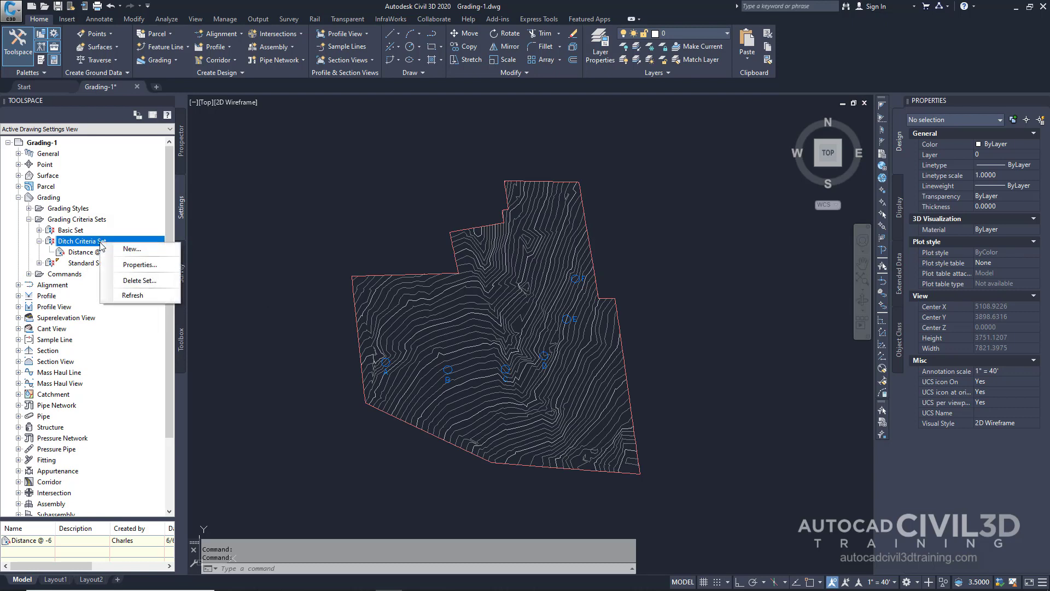
pyautogui.click(127, 250)
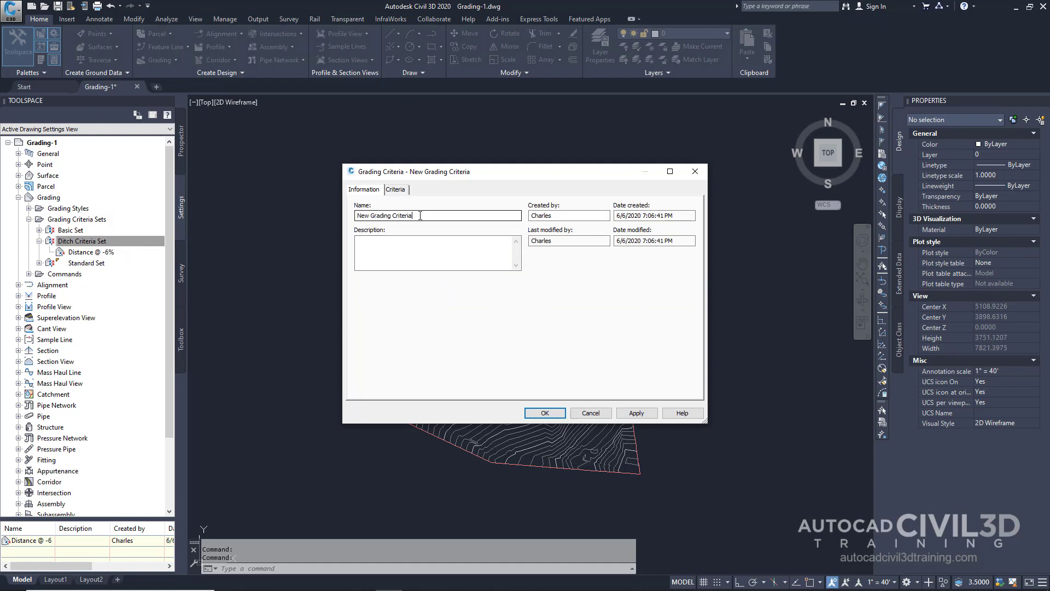
pyautogui.moveTo(420, 216); pyautogui.dragTo(301, 223)
pyautogui.write('S')
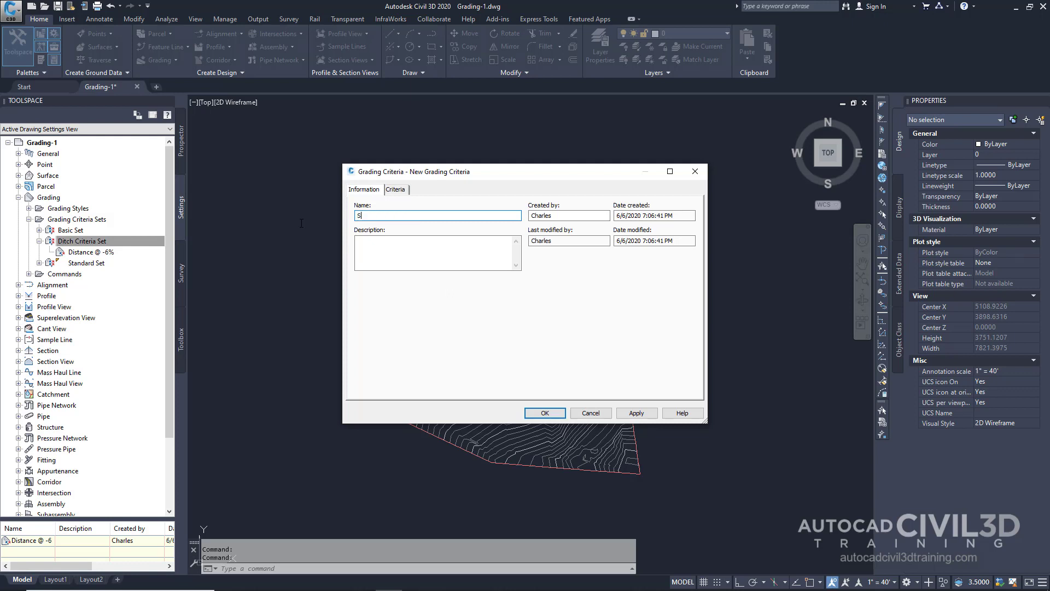
pyautogui.write('urface @ 4-1 Slope')
# Set the target to Surface with 4:1 cut and fill slopes, and save the criteria.
pyautogui.click(396, 190)
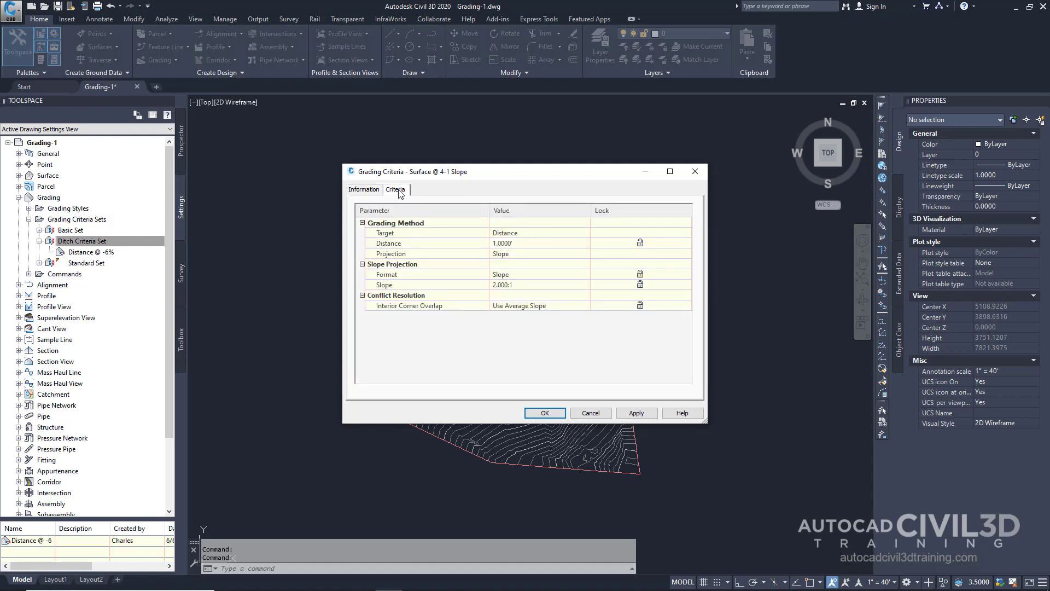
pyautogui.click(518, 234)
pyautogui.click(517, 233)
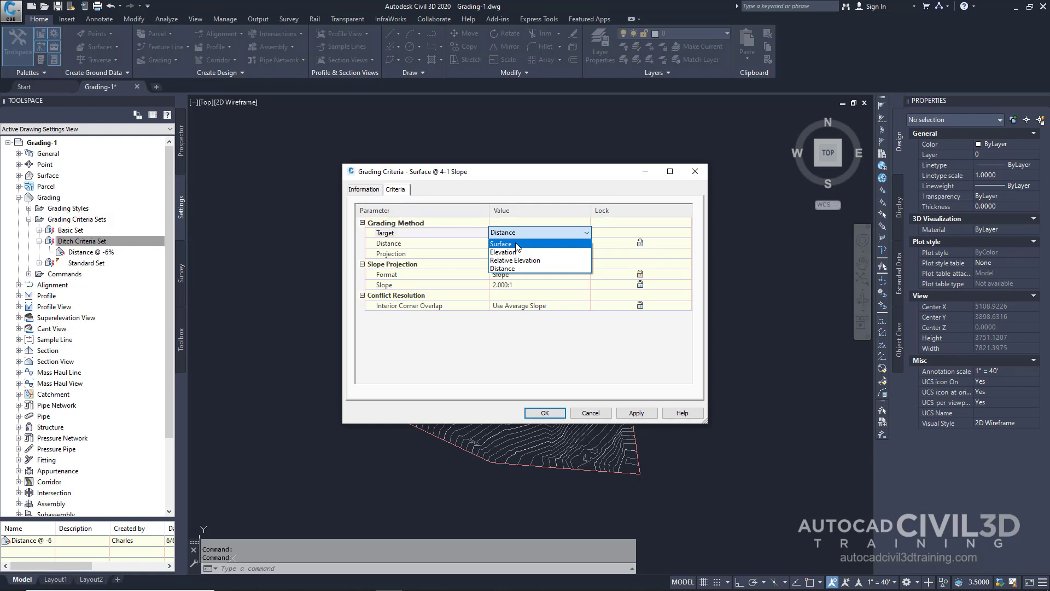
pyautogui.click(517, 244)
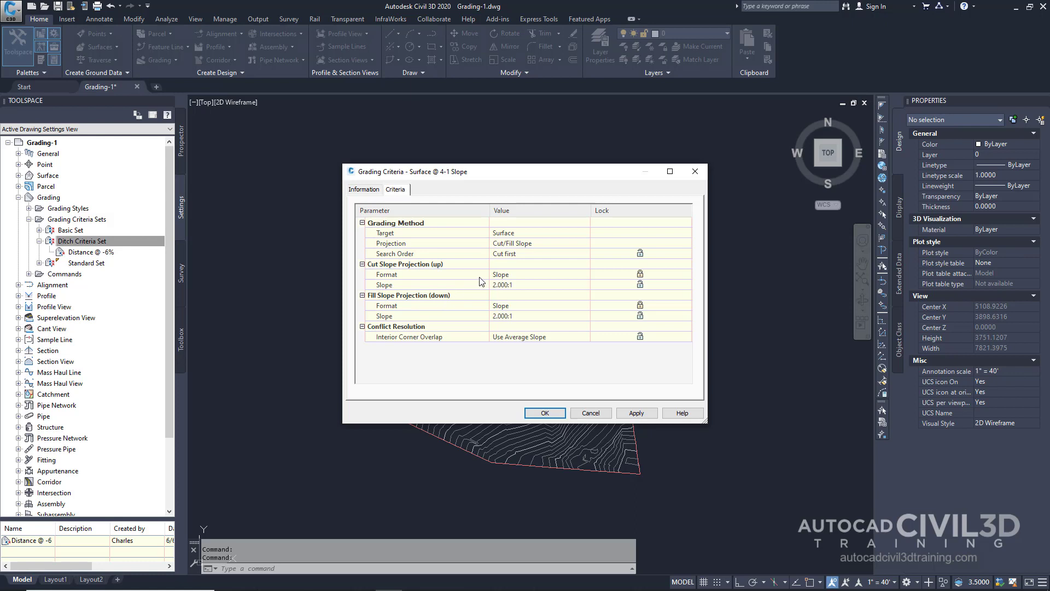
pyautogui.click(511, 286)
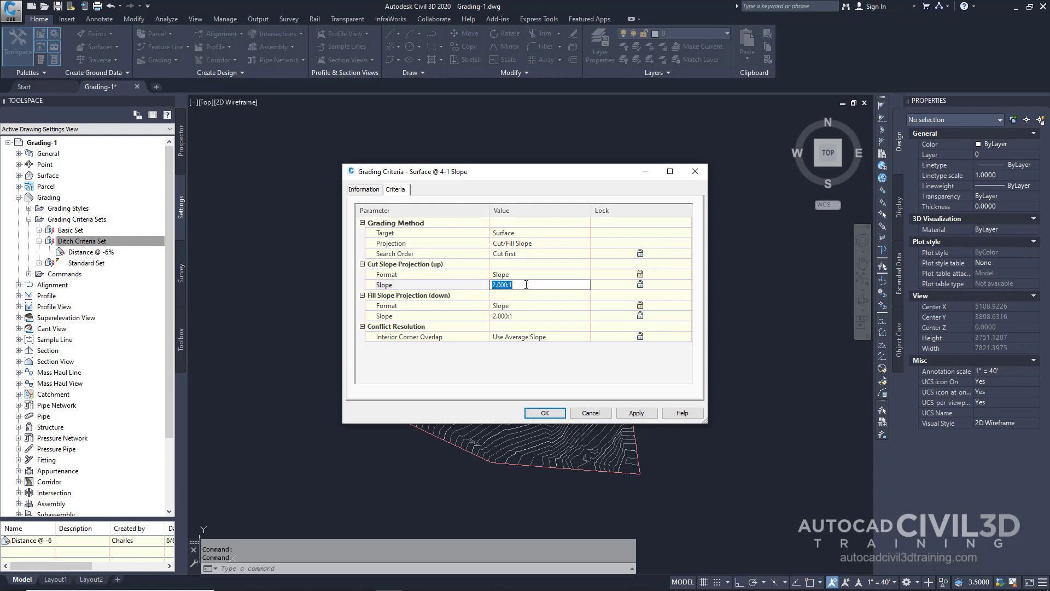
pyautogui.write('4')
pyautogui.press('Return')
pyautogui.click(526, 316)
pyautogui.write('4:1')
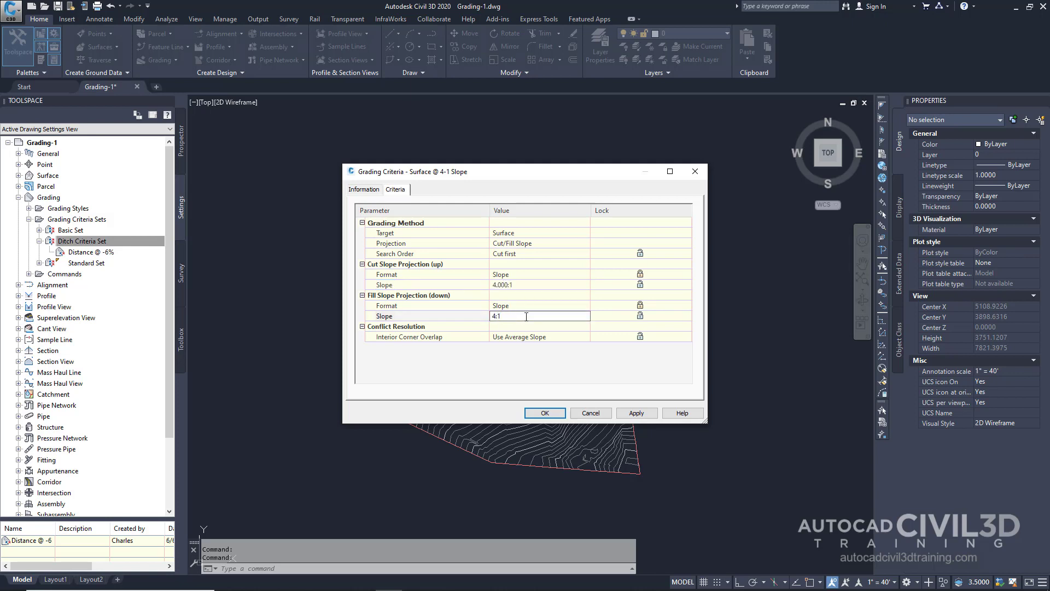
pyautogui.press('Return')
pyautogui.click(550, 414)
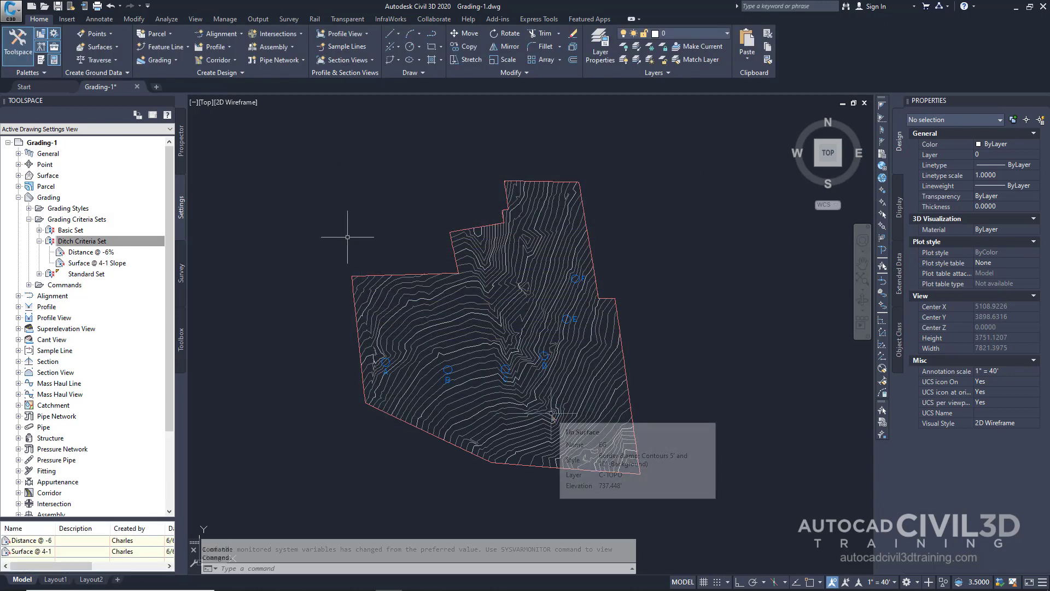
# Add a third criteria named 'Relative Elevation @ 3-1 Slope' and show its grading parameters.
pyautogui.click(91, 242)
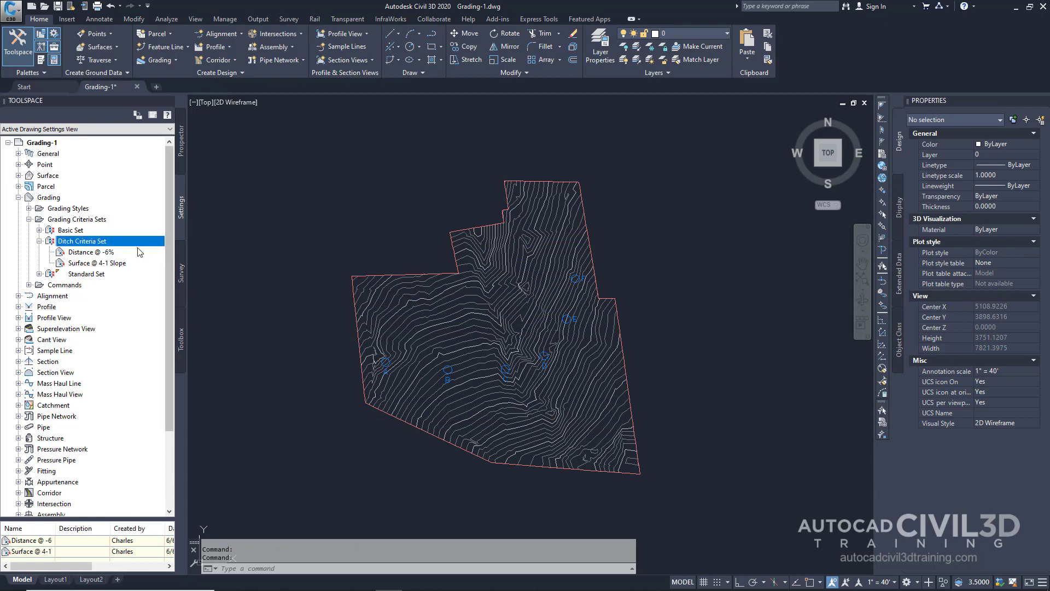
pyautogui.rightClick(91, 245)
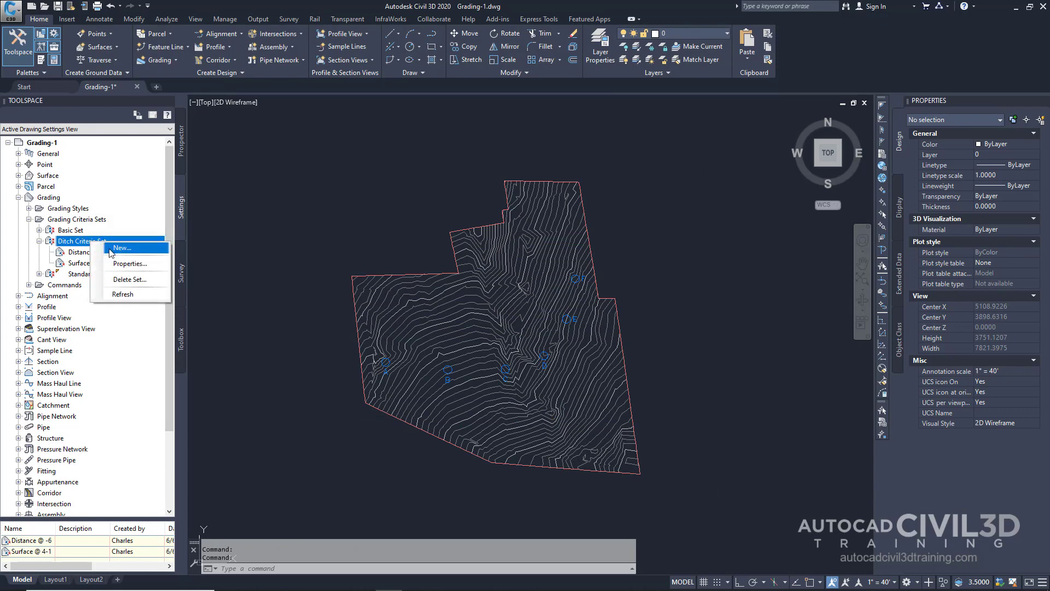
pyautogui.click(121, 247)
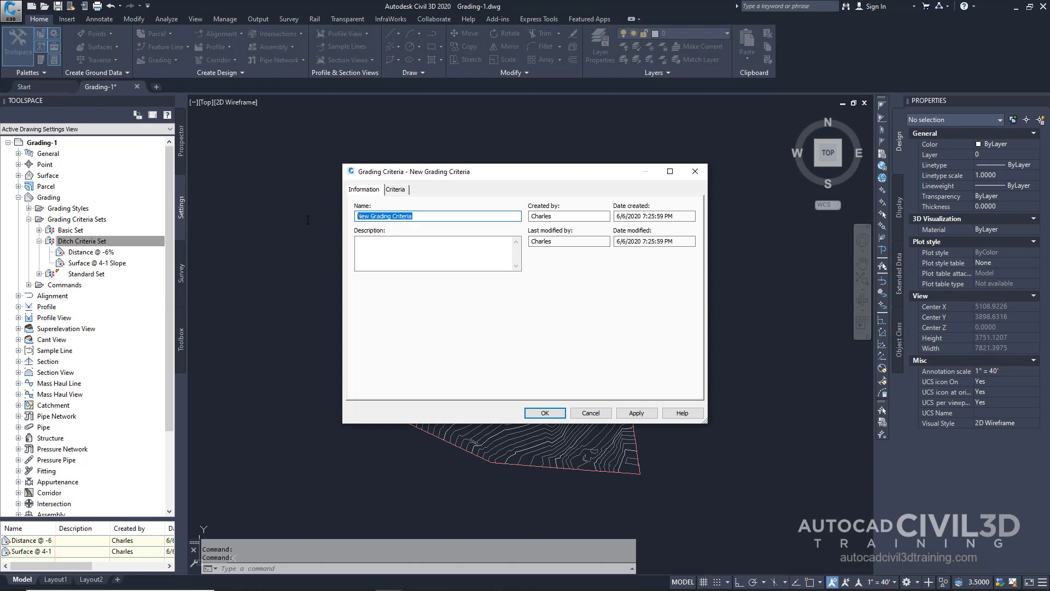
pyautogui.write('Relative Elevation @ 3-1 Slope')
pyautogui.click(398, 190)
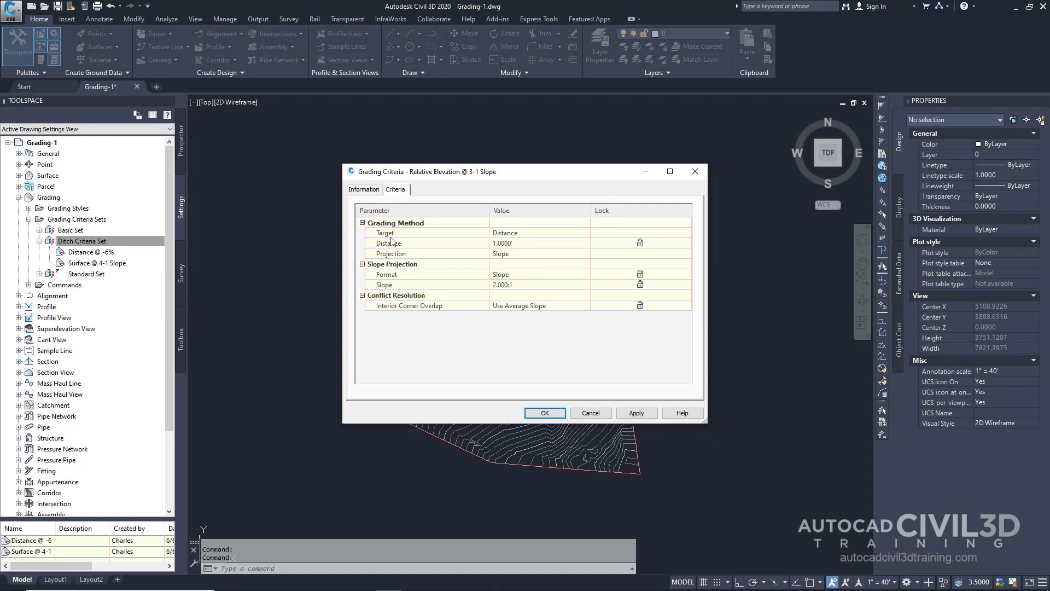
# Set the target to Relative Elevation at -3.000' with a 3:1 slope, and save the criteria.
pyautogui.click(508, 234)
pyautogui.click(518, 235)
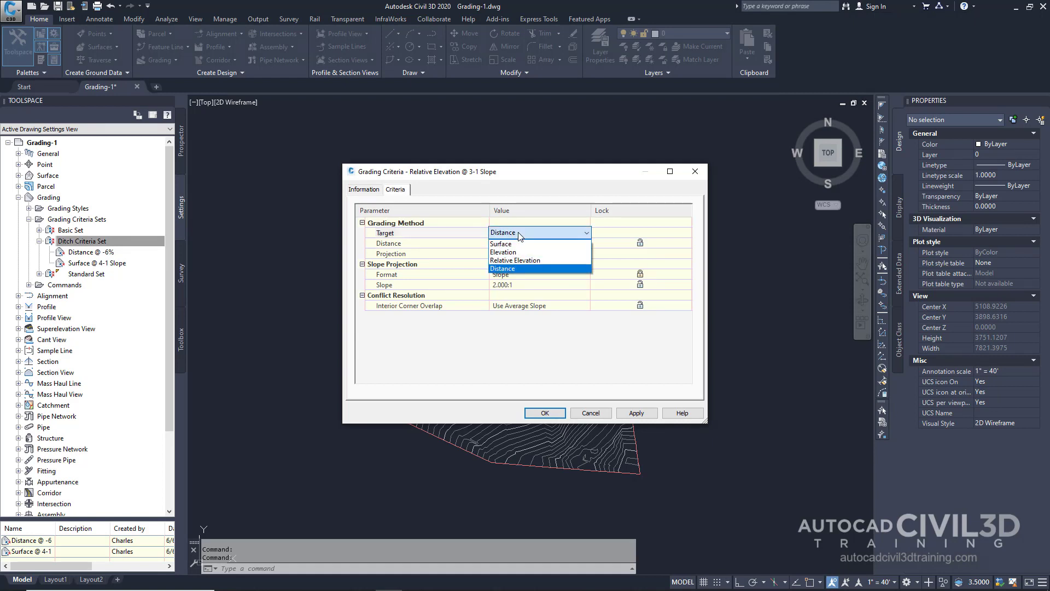
pyautogui.click(519, 260)
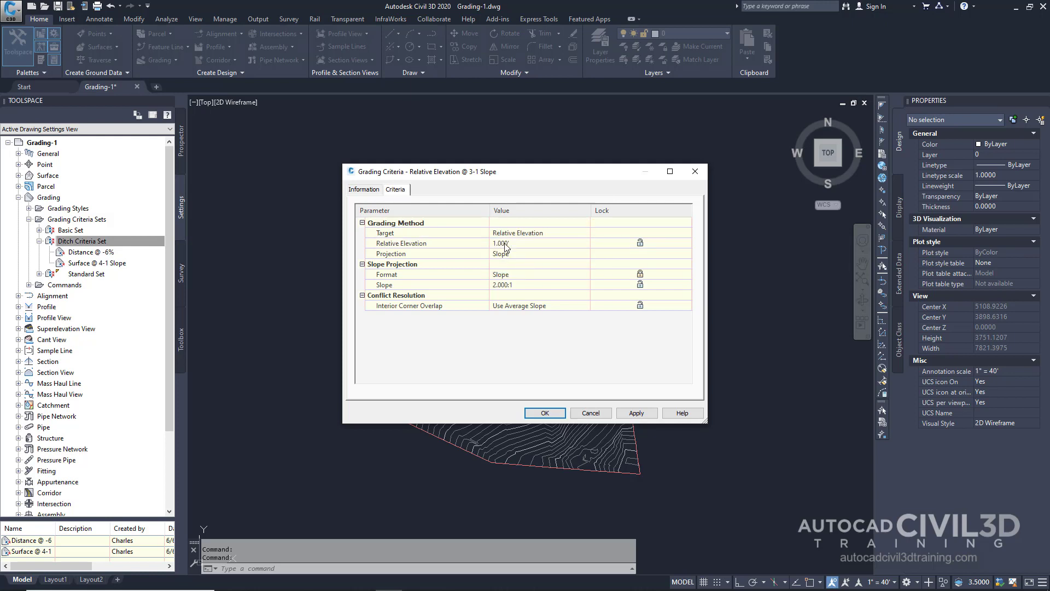
pyautogui.click(511, 243)
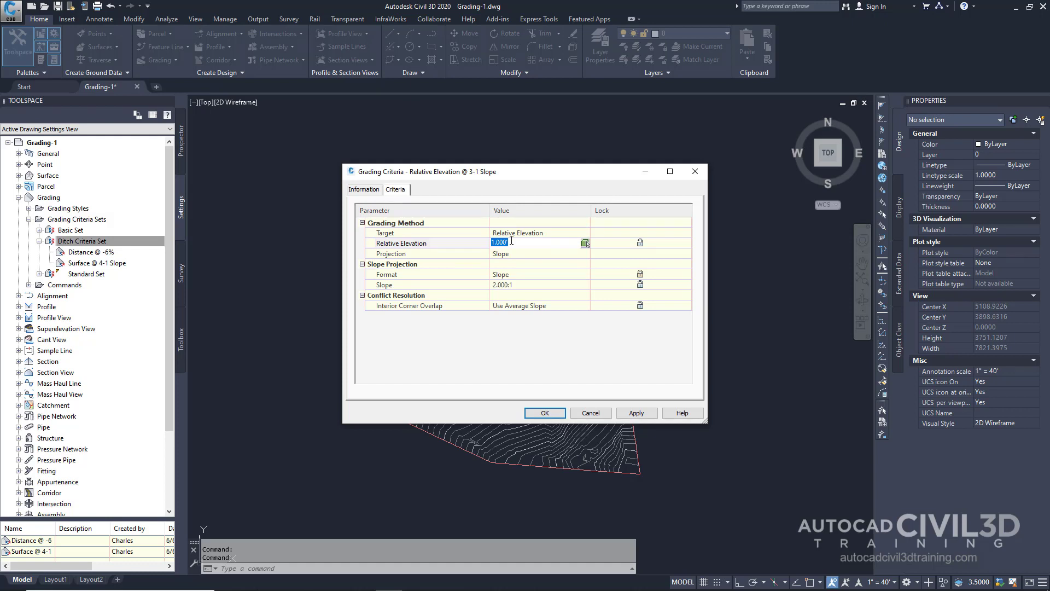
pyautogui.write('-3.000')
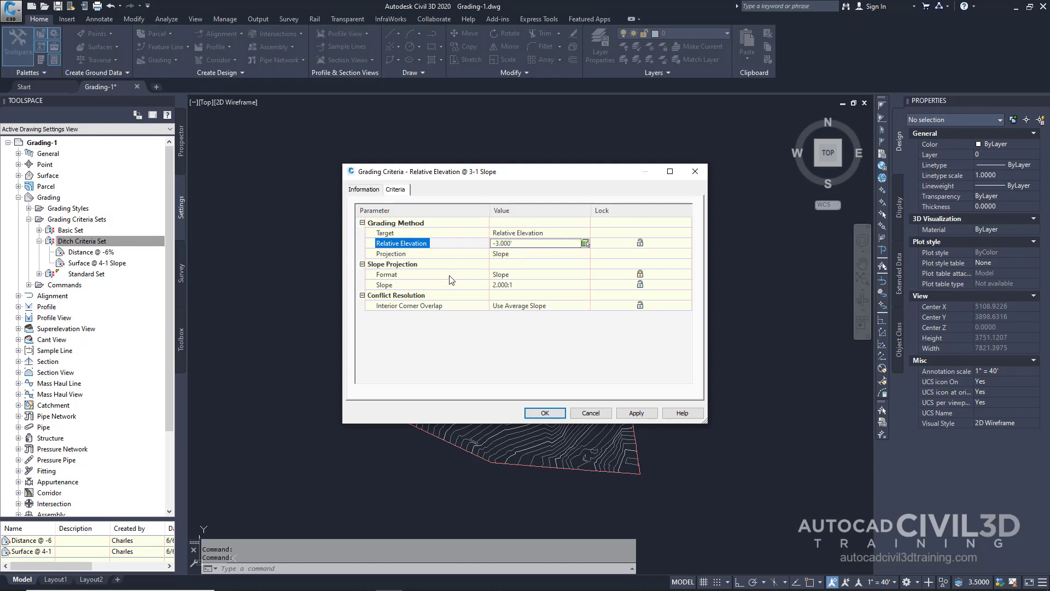
pyautogui.click(518, 285)
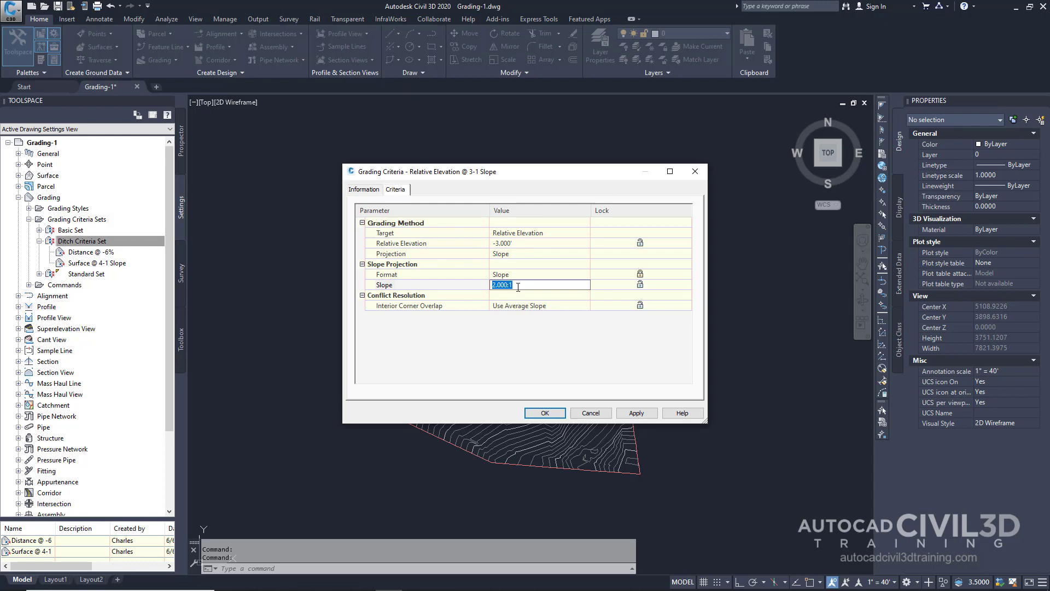
pyautogui.write('3')
pyautogui.click(548, 414)
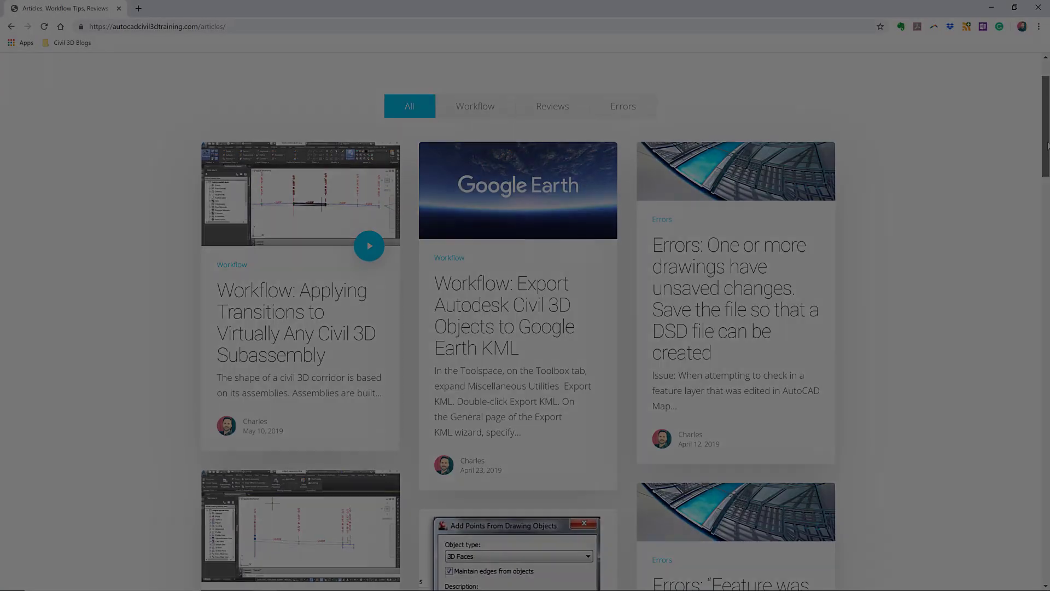
pyautogui.scroll(-2, 526, 322)
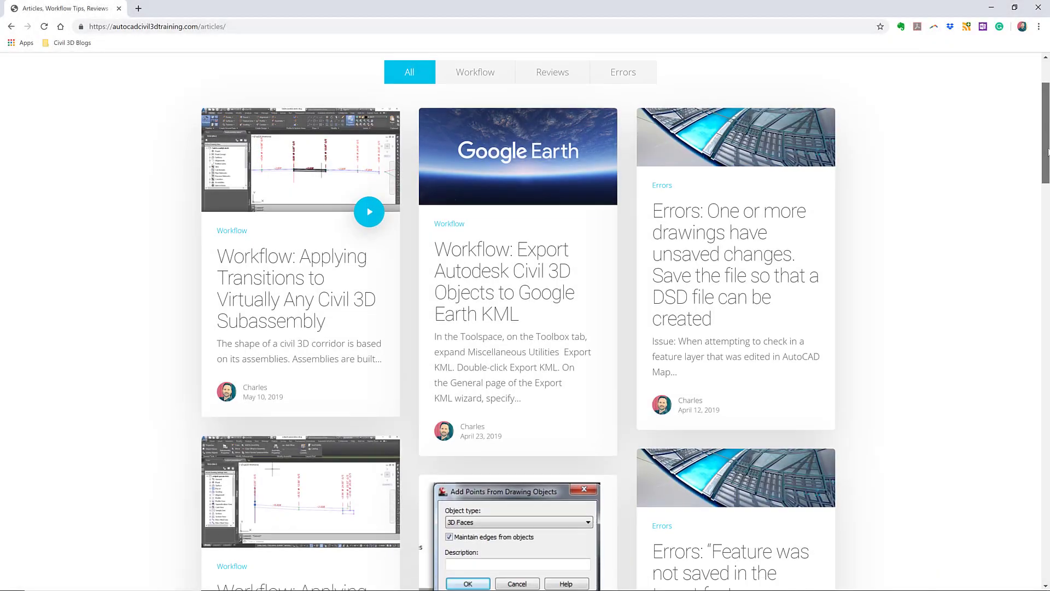